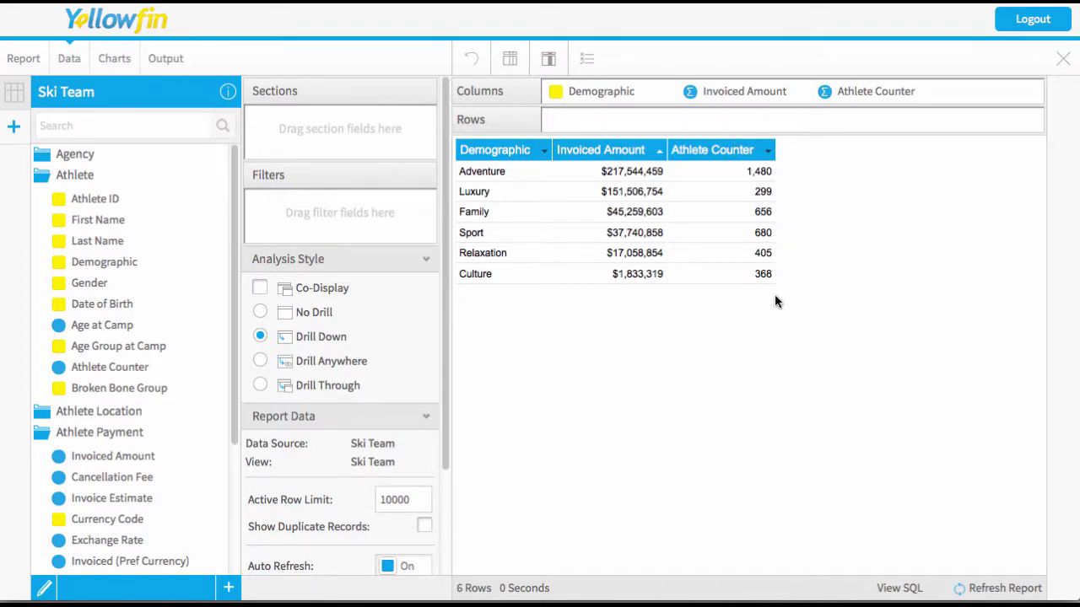
Set the report's chart type to Horizontal Bar from the Bar chart types.
{"action": "left_click", "coordinate": [115, 59]}
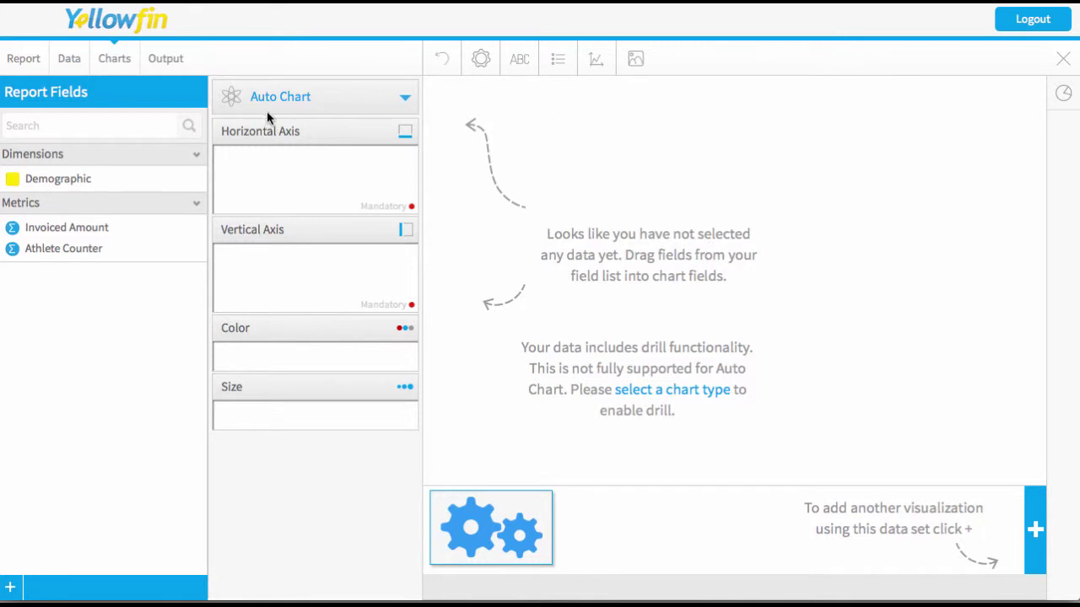
{"action": "left_click", "coordinate": [1060, 92]}
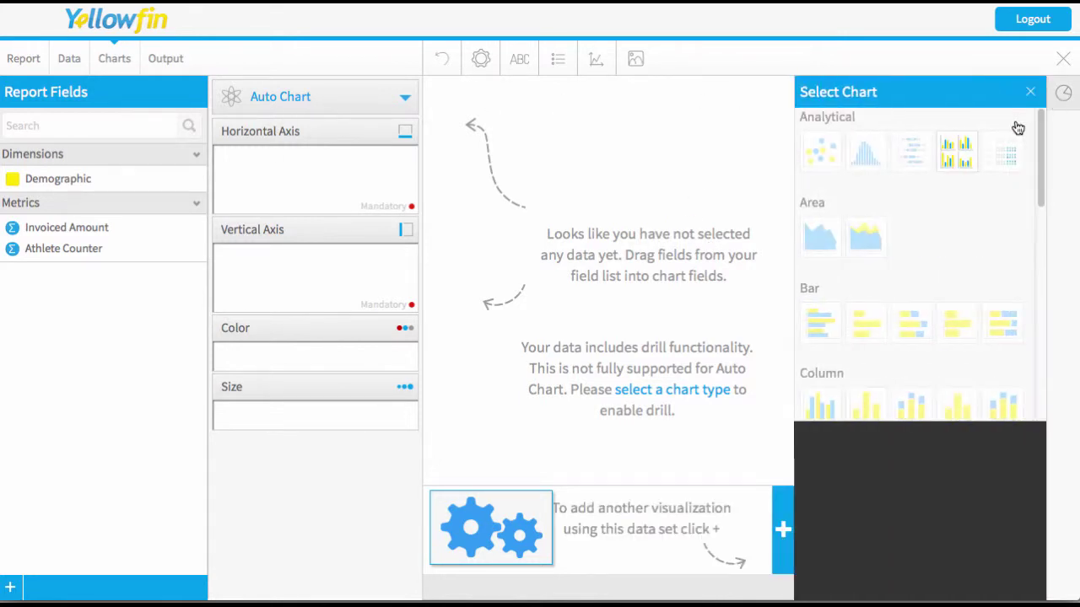
{"action": "left_click", "coordinate": [822, 329]}
Place Demographic on the vertical axis and Invoiced Amount on the horizontal axis, coloured by Athlete Counter.
{"action": "left_click", "coordinate": [1030, 92]}
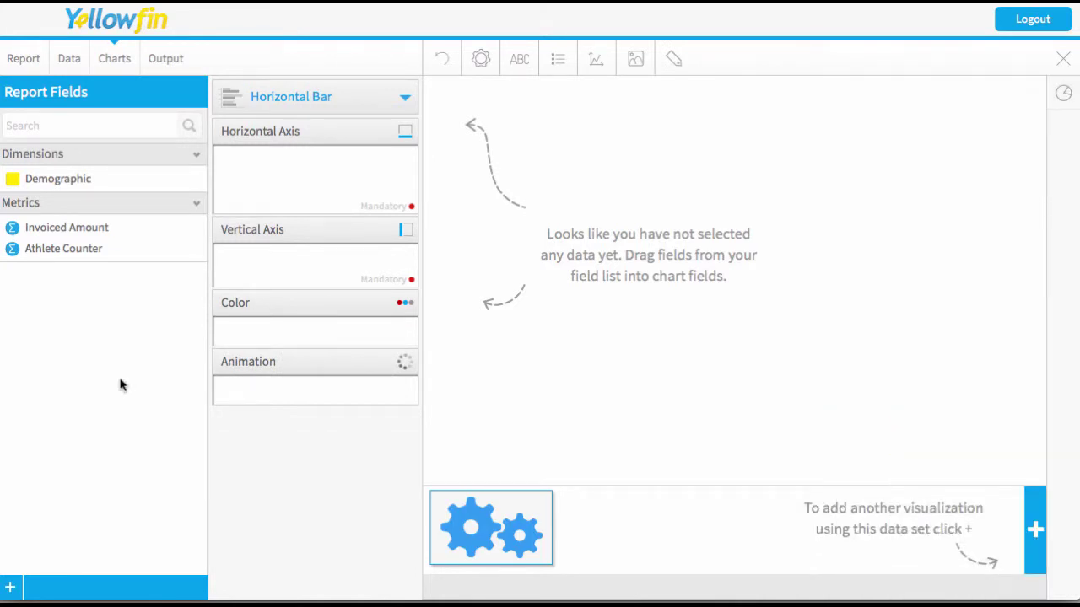
{"action": "left_click_drag", "start_coordinate": [62, 184], "coordinate": [283, 256]}
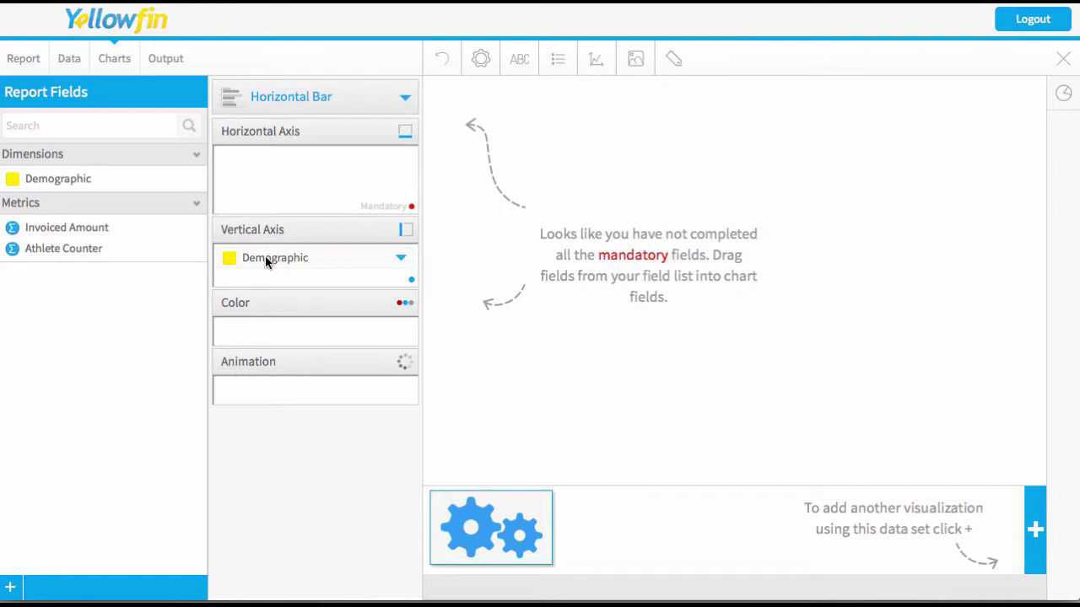
{"action": "left_click_drag", "start_coordinate": [59, 237], "coordinate": [307, 184]}
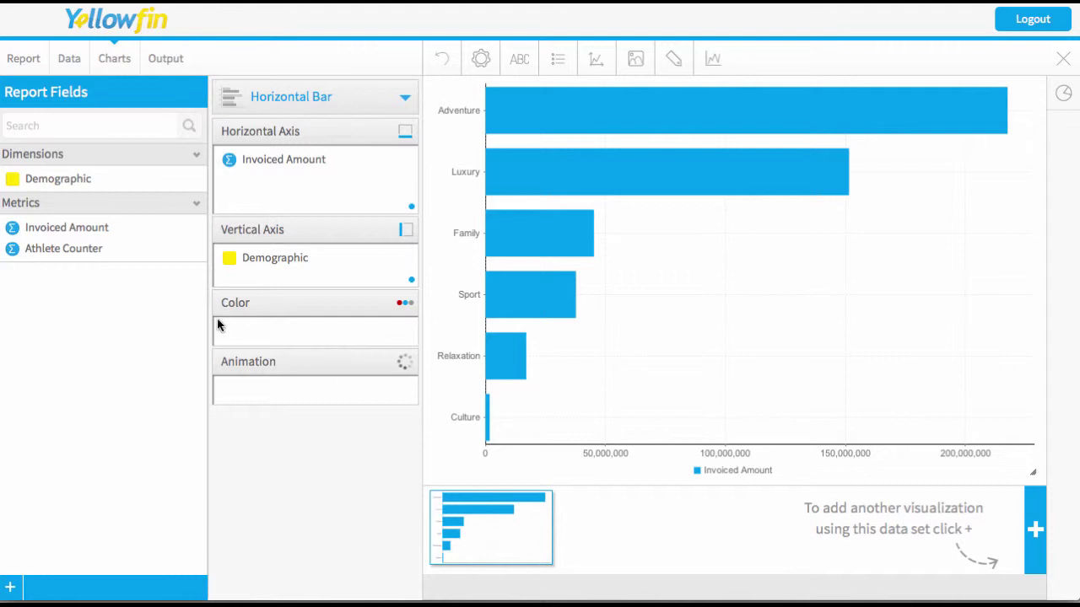
{"action": "left_click_drag", "start_coordinate": [59, 254], "coordinate": [279, 338]}
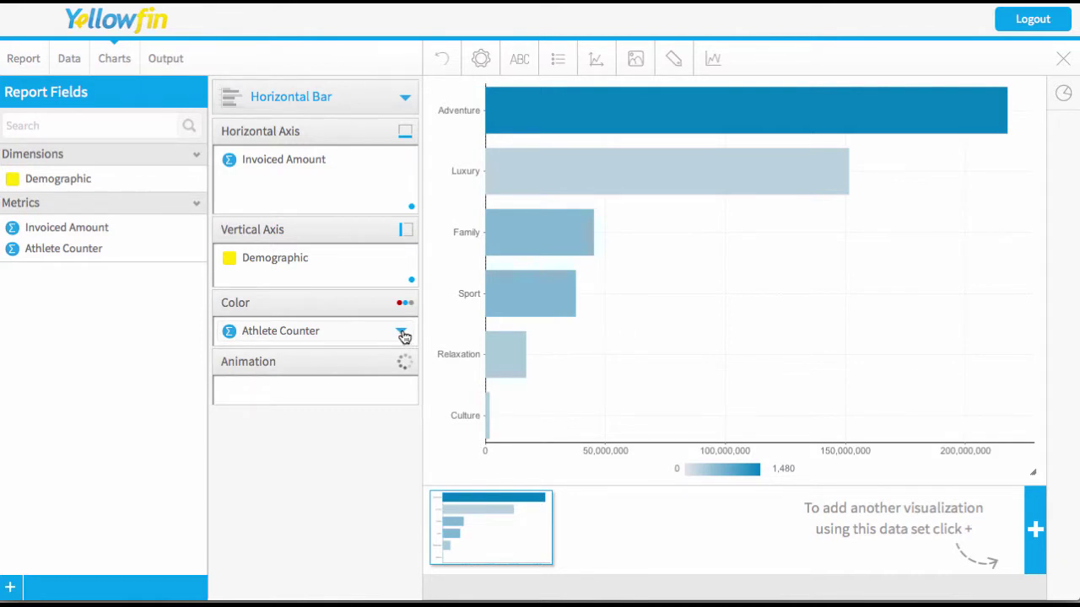
Apply the green-and-purple colour set to Athlete Counter, then reopen its Series Settings.
{"action": "left_click", "coordinate": [404, 334]}
{"action": "left_click", "coordinate": [417, 357]}
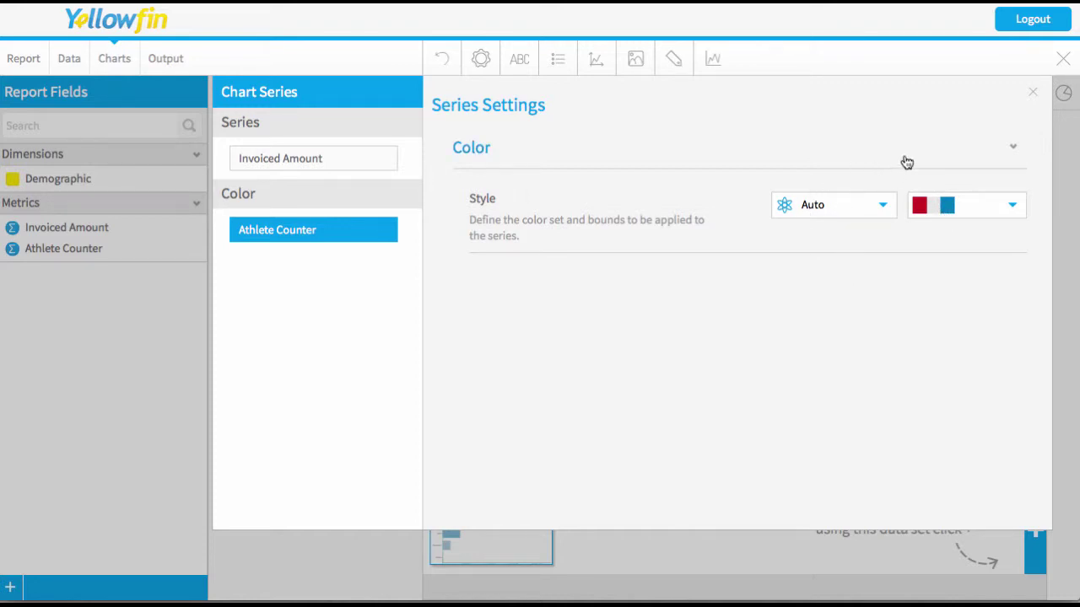
{"action": "left_click", "coordinate": [1014, 208]}
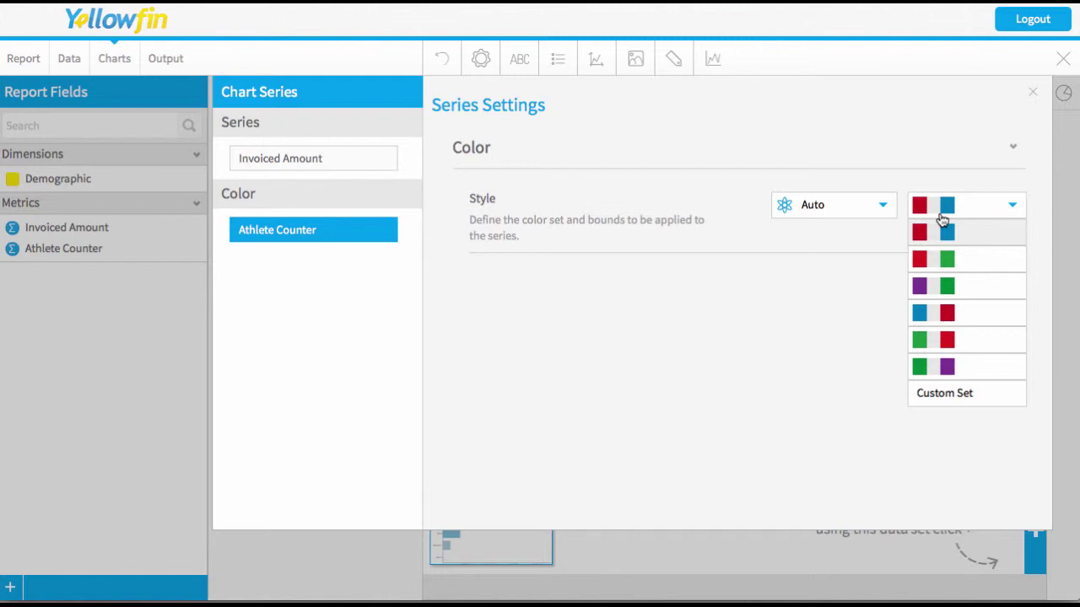
{"action": "left_click", "coordinate": [923, 188]}
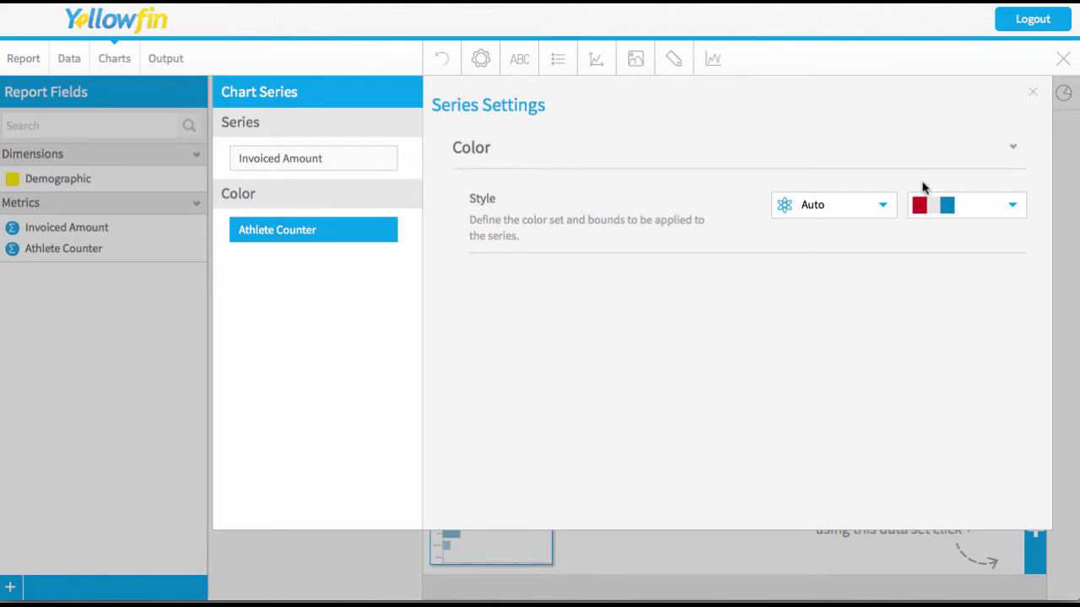
{"action": "left_click", "coordinate": [978, 213]}
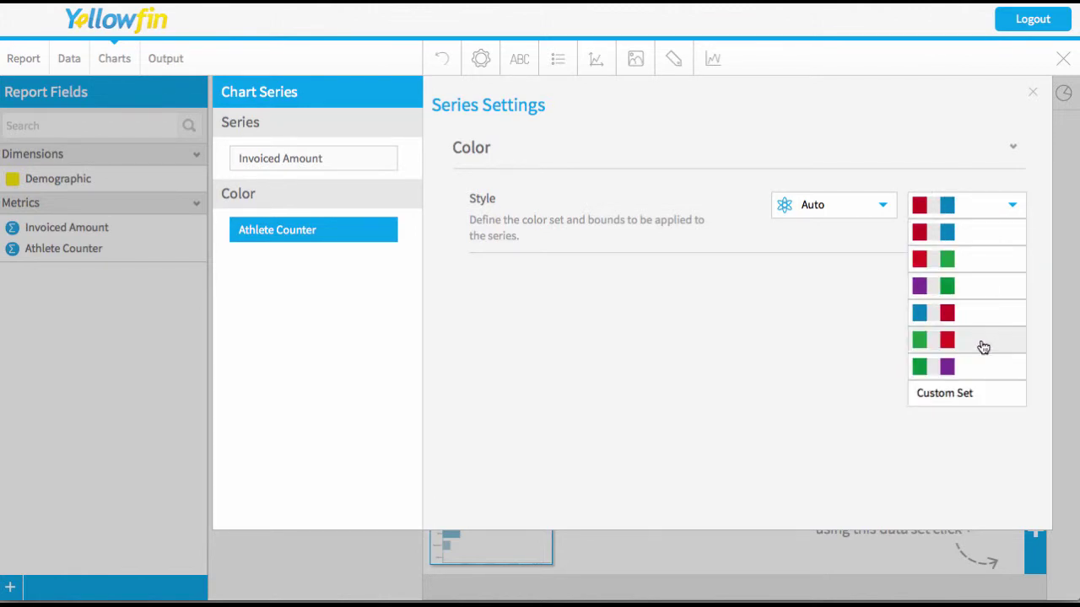
{"action": "left_click", "coordinate": [943, 368]}
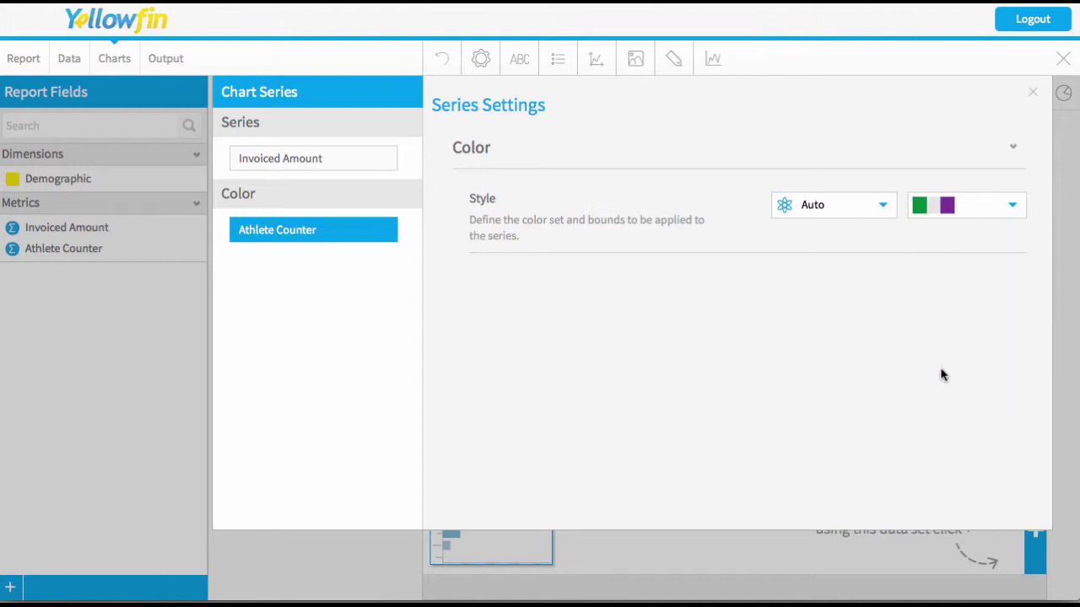
{"action": "left_click", "coordinate": [1034, 94]}
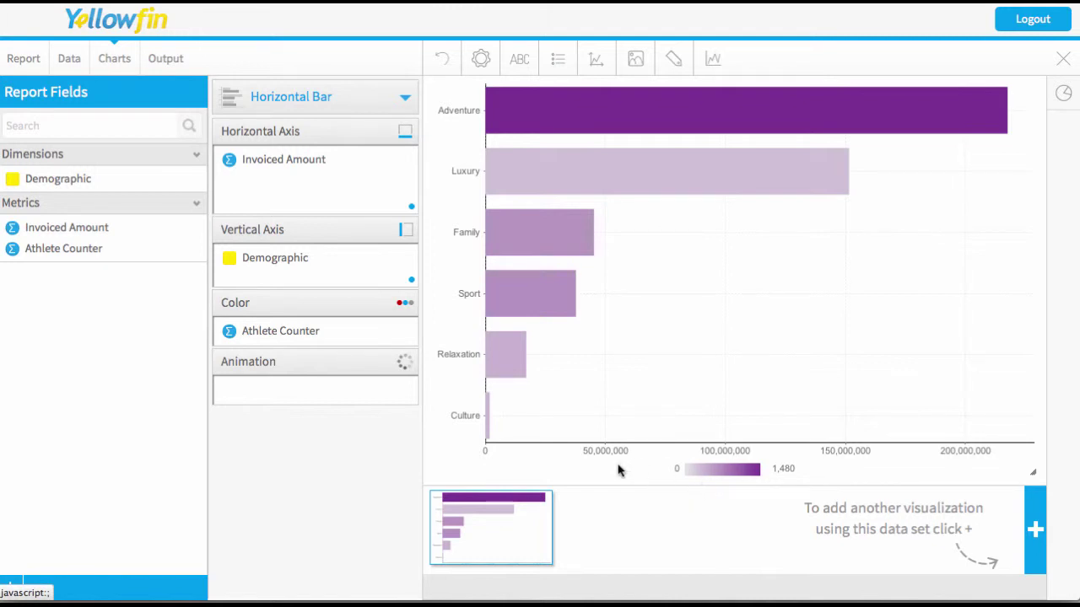
{"action": "left_click", "coordinate": [405, 333]}
{"action": "left_click", "coordinate": [439, 354]}
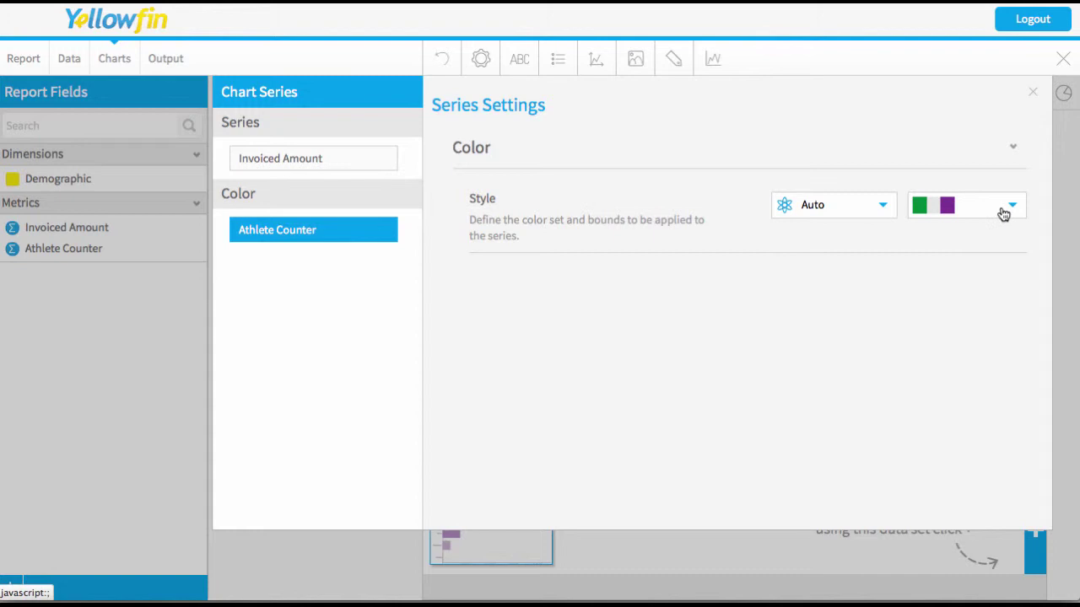
Create a three-colour Custom Set for Athlete Counter: yellow Min, red middle, green Max.
{"action": "left_click", "coordinate": [1004, 212]}
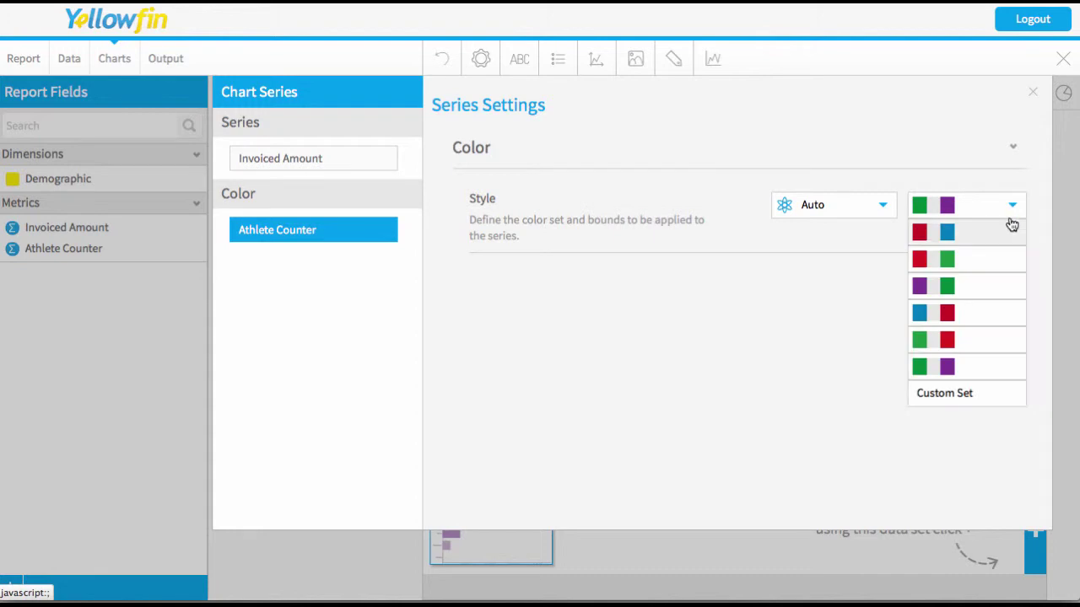
{"action": "left_click", "coordinate": [943, 396]}
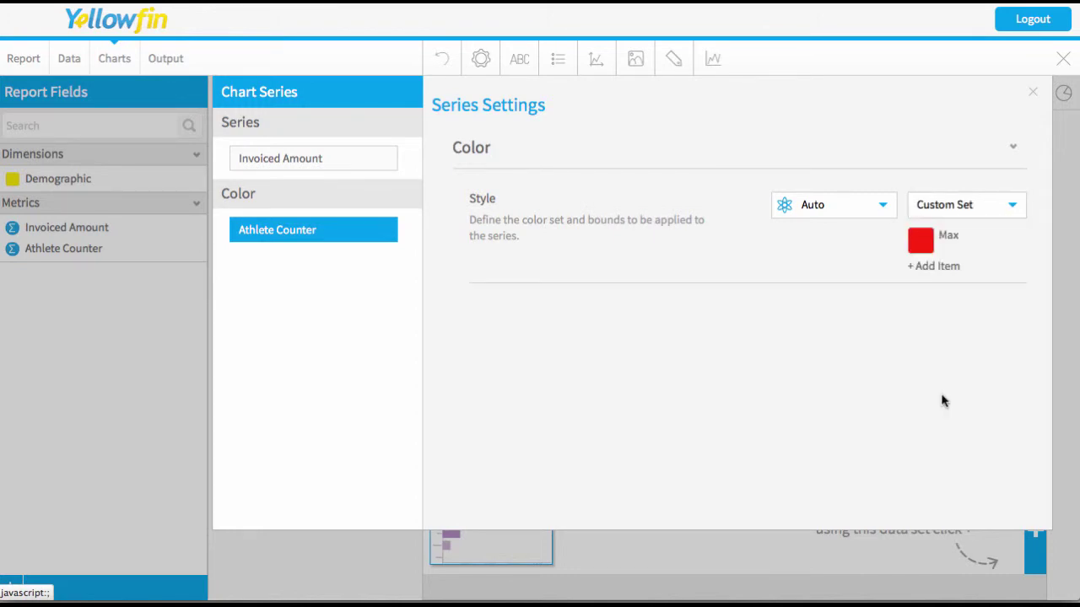
{"action": "left_click", "coordinate": [946, 268]}
{"action": "left_click", "coordinate": [941, 300]}
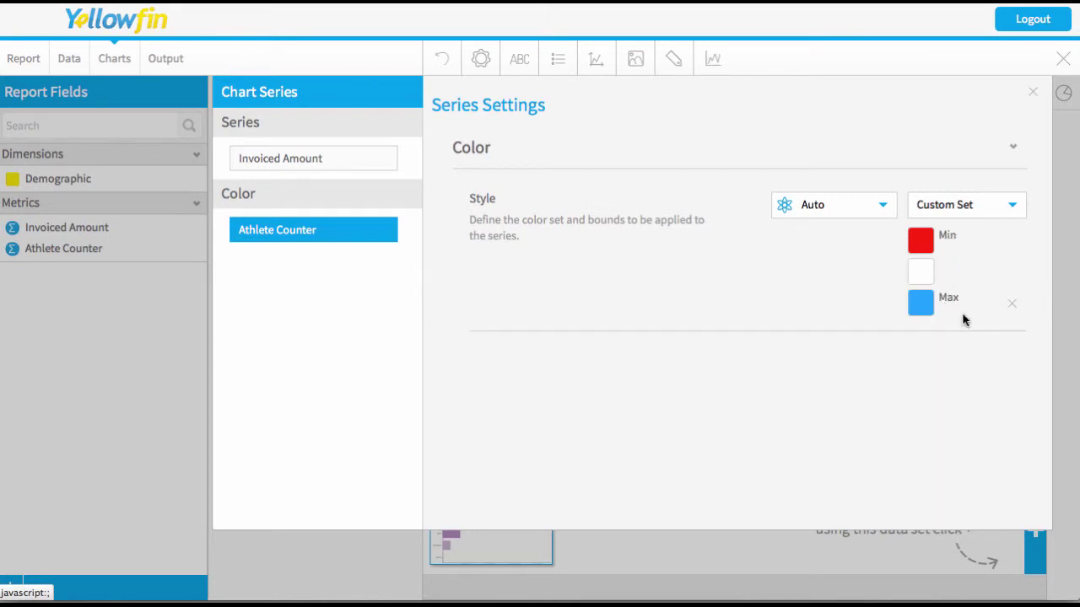
{"action": "left_click", "coordinate": [923, 249]}
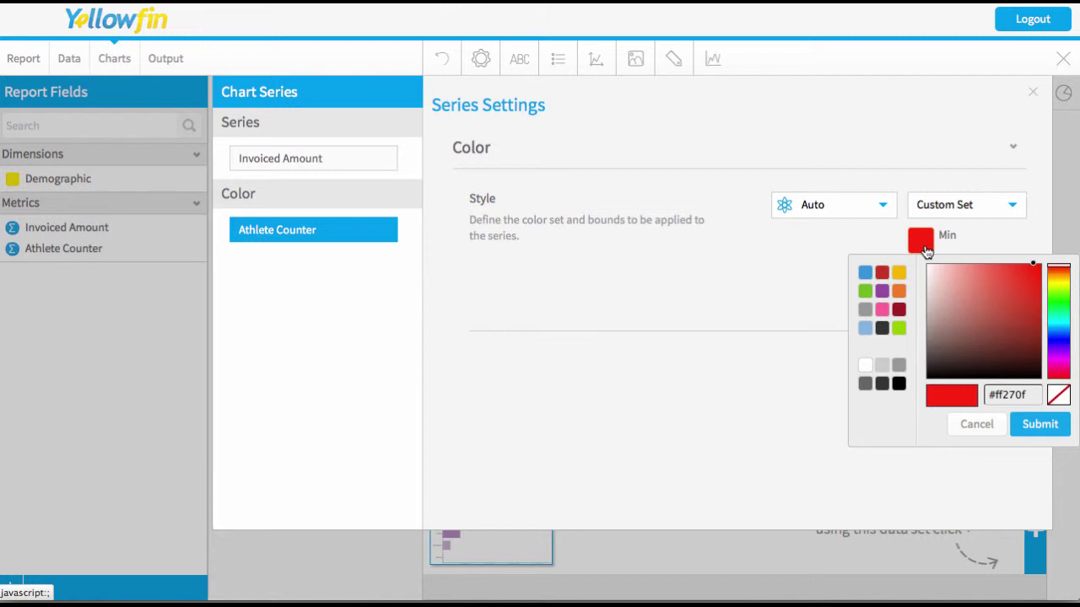
{"action": "left_click", "coordinate": [898, 273]}
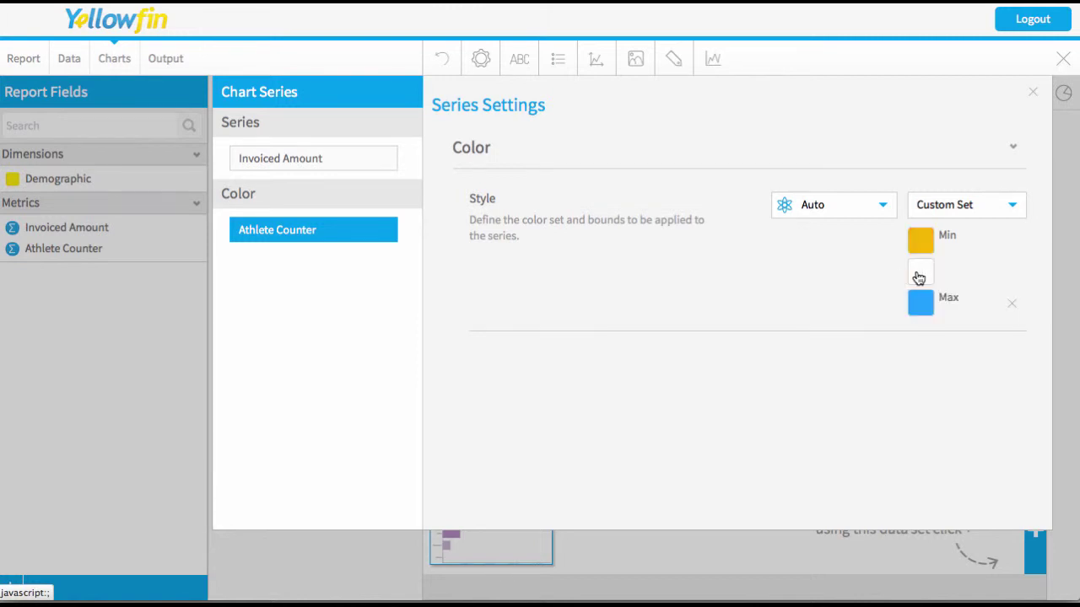
{"action": "left_click", "coordinate": [918, 277]}
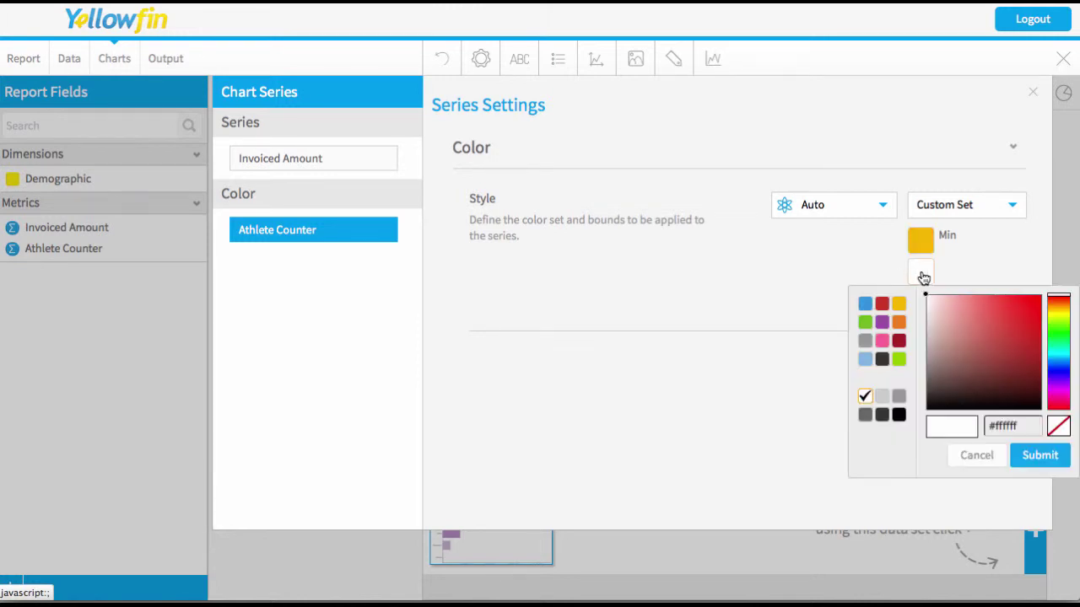
{"action": "left_click", "coordinate": [883, 305]}
{"action": "left_click", "coordinate": [920, 305]}
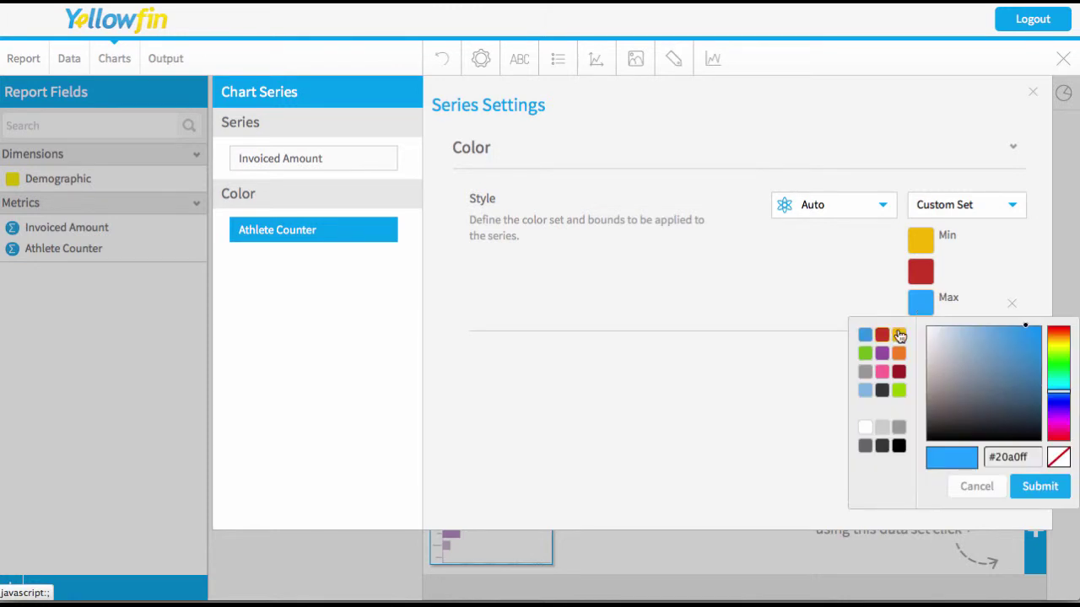
{"action": "left_click", "coordinate": [864, 352]}
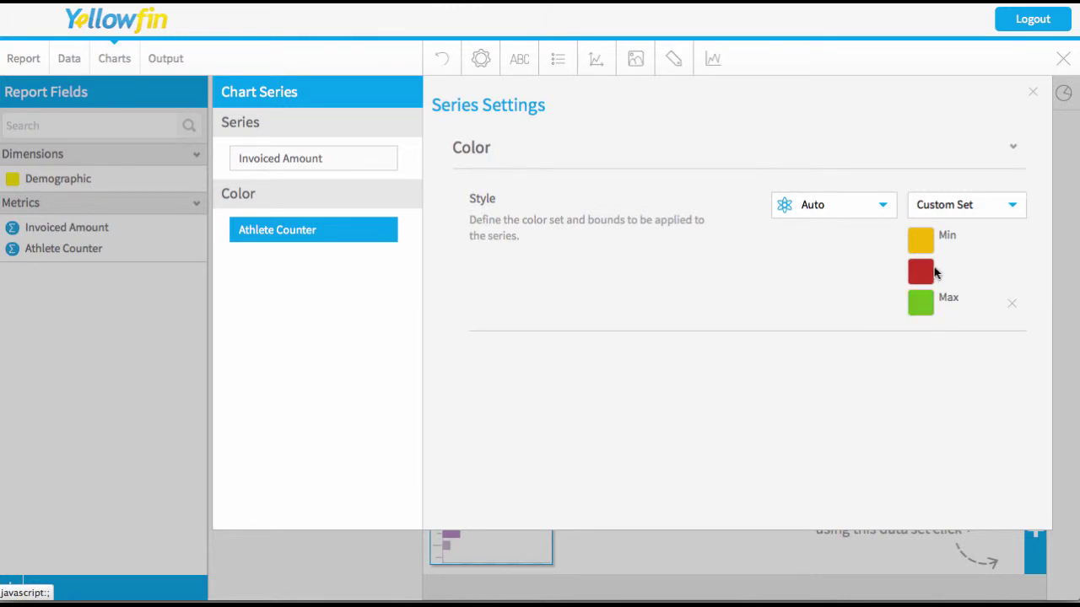
{"action": "left_click", "coordinate": [1034, 94]}
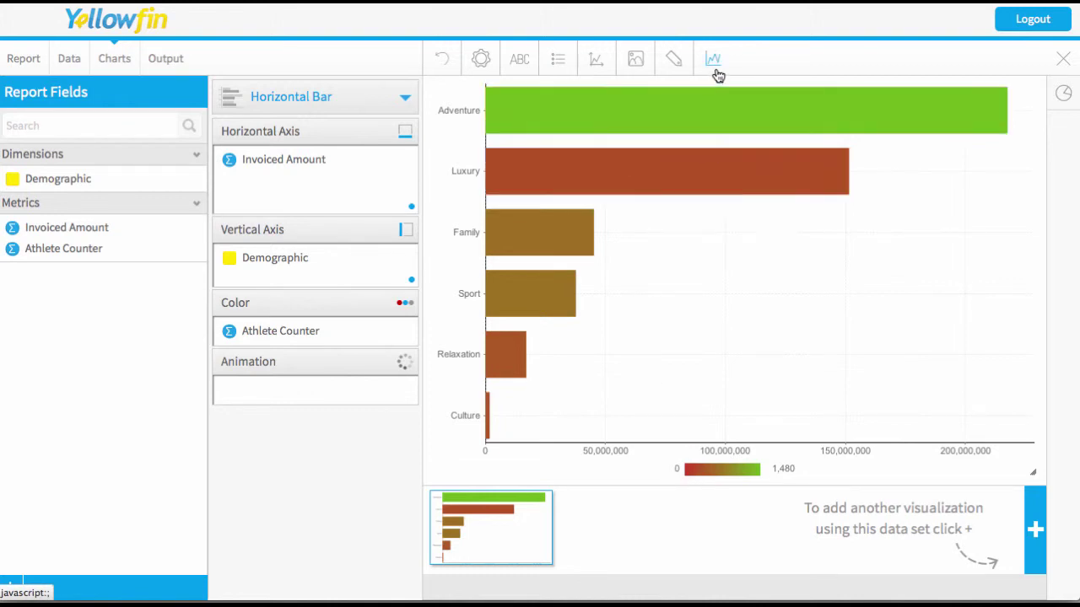
Switch Athlete Counter's colour style to Range with Lower Bound 0 and Upper Bound 2,000.
{"action": "left_click", "coordinate": [404, 333]}
{"action": "left_click", "coordinate": [411, 361]}
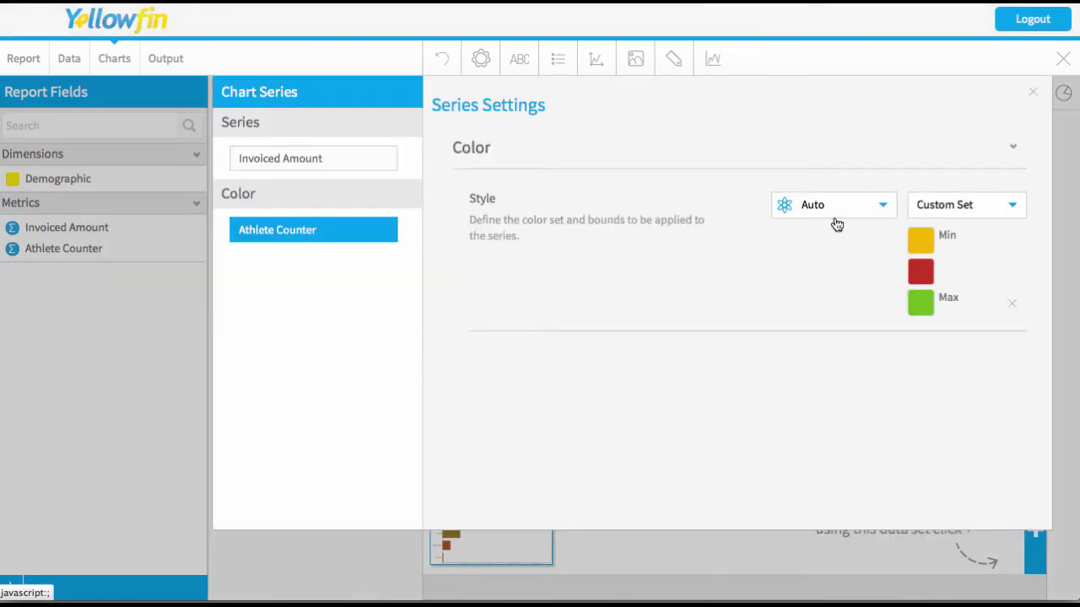
{"action": "left_click", "coordinate": [882, 210]}
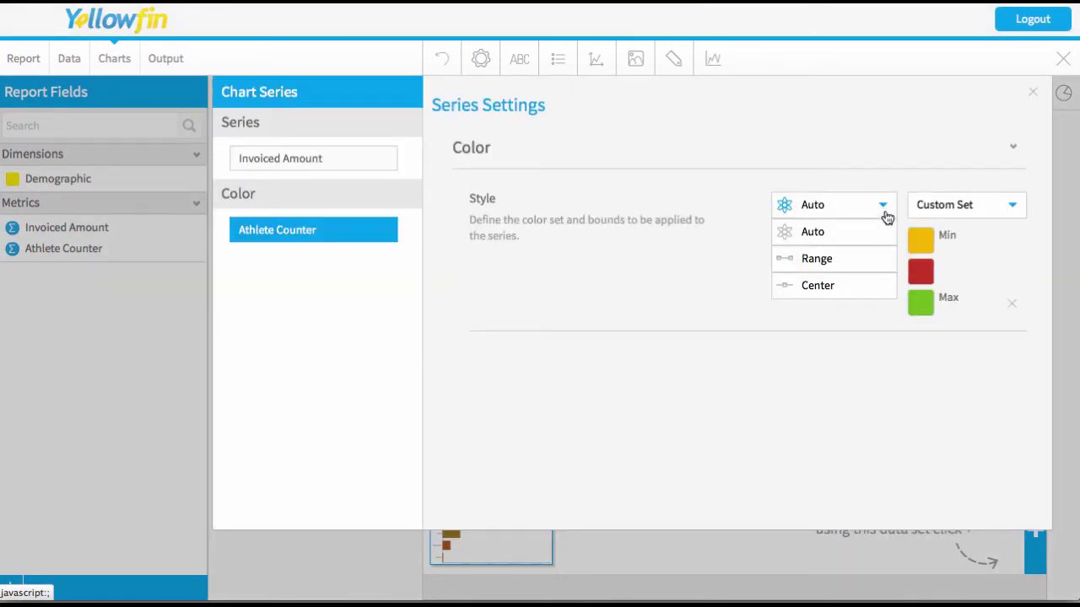
{"action": "left_click", "coordinate": [816, 261]}
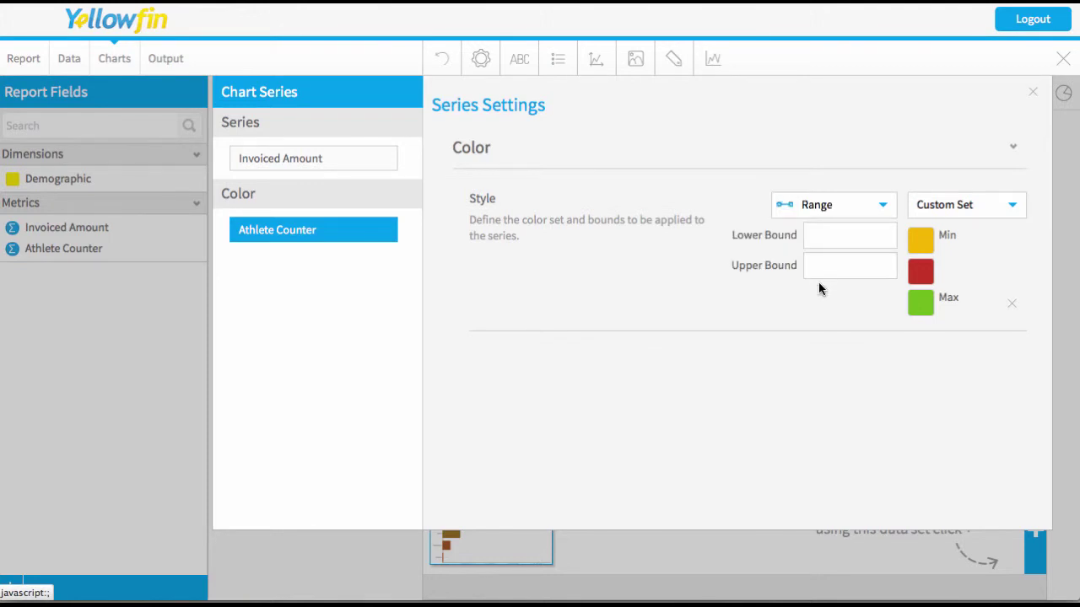
{"action": "left_click", "coordinate": [847, 239]}
{"action": "type", "text": "2,000"}
{"action": "left_click", "coordinate": [1033, 95]}
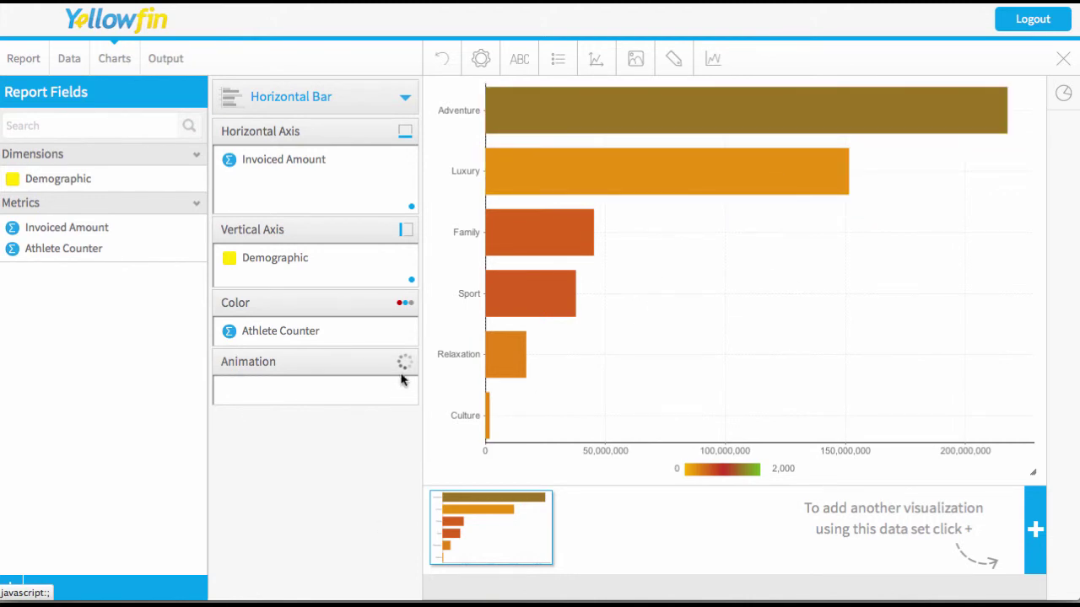
{"action": "left_click", "coordinate": [410, 338]}
Change Athlete Counter's colour style to Center with a Midpoint of 500.
{"action": "left_click", "coordinate": [415, 355]}
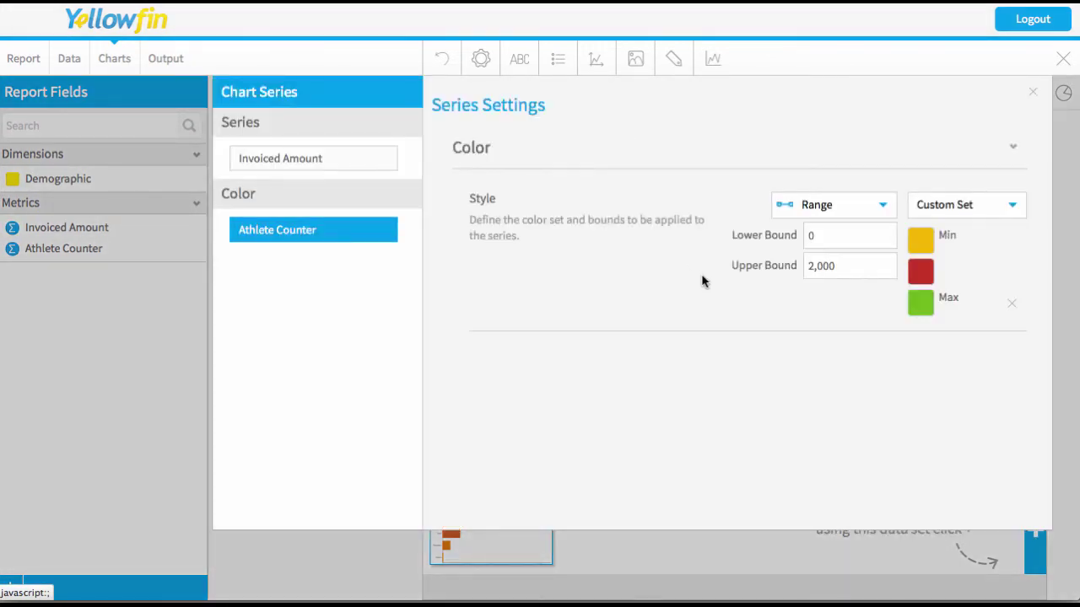
{"action": "left_click", "coordinate": [823, 208]}
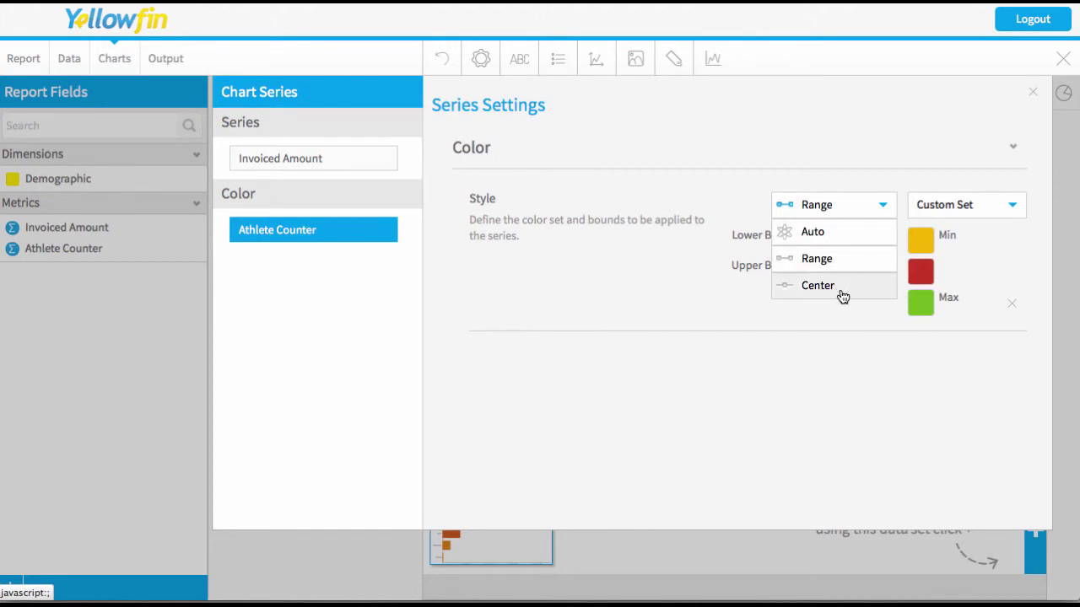
{"action": "left_click", "coordinate": [808, 287]}
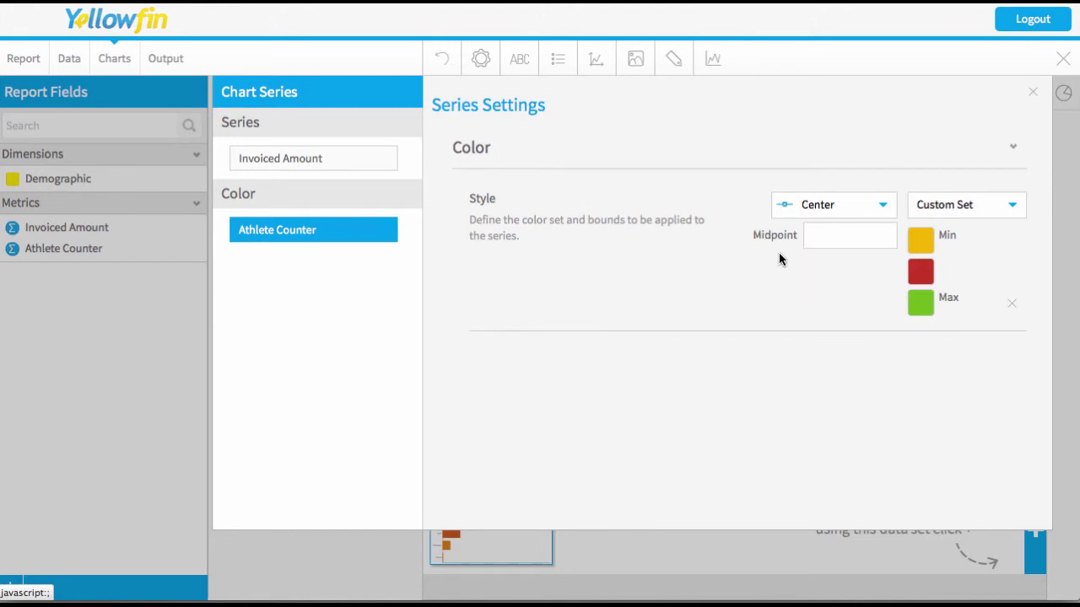
{"action": "left_click", "coordinate": [833, 246]}
{"action": "type", "text": "500"}
{"action": "left_click", "coordinate": [1037, 96]}
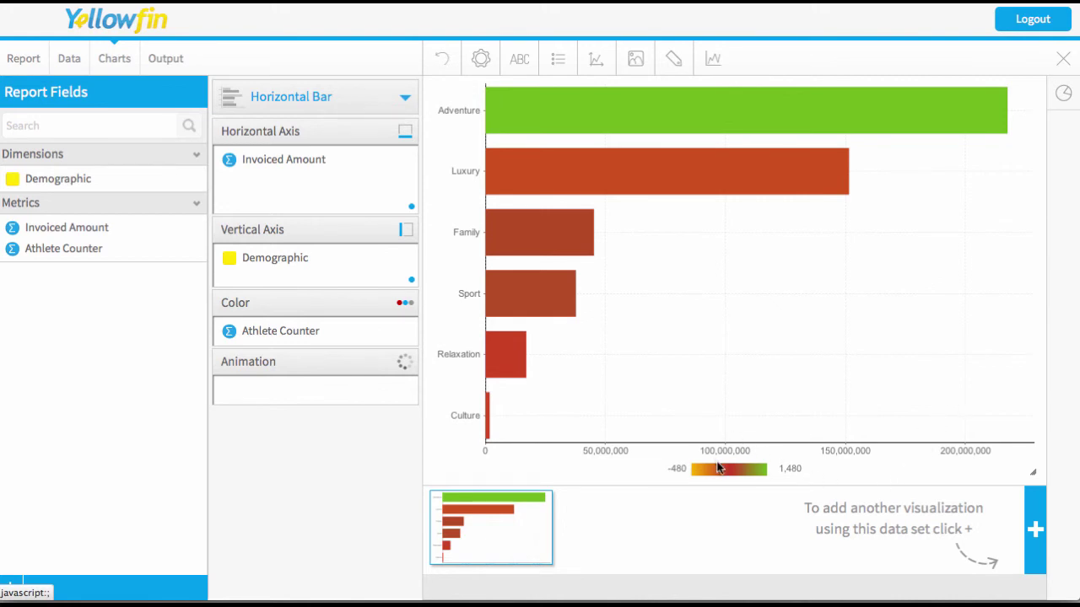
{"action": "mouse_move", "coordinate": [577, 237]}
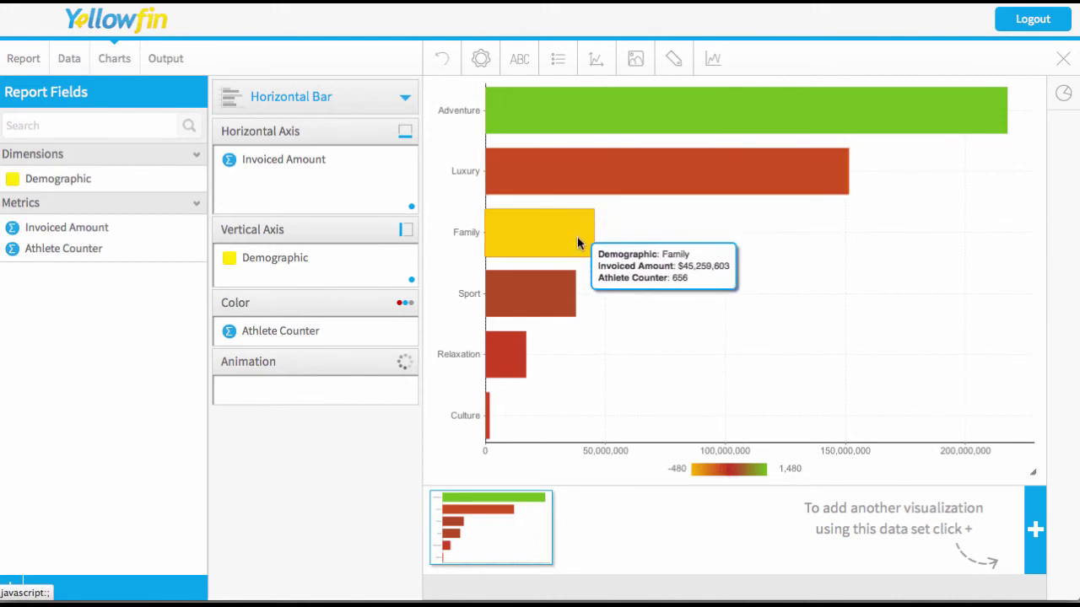